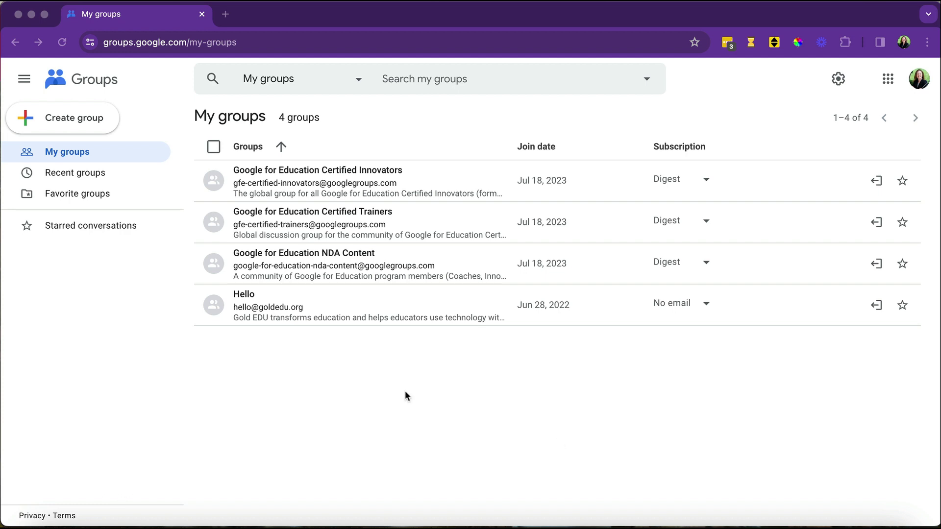
Start a new group named 'Test Group' and edit its auto-filled group email.
left_click(78, 122)
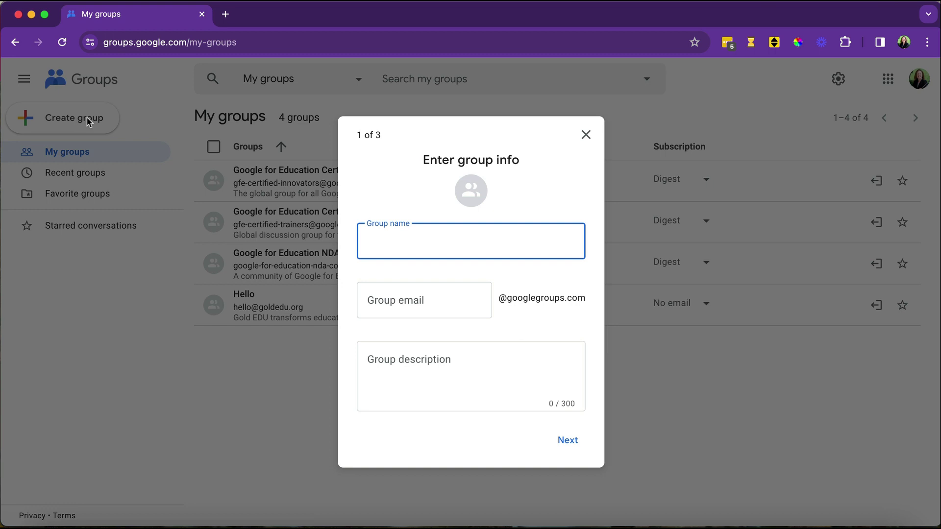
type("Test Group")
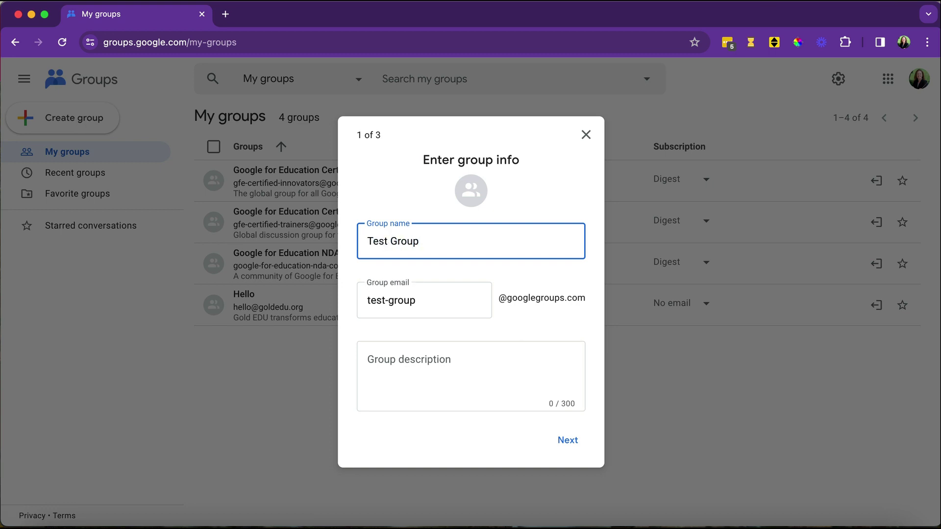
left_click(447, 304)
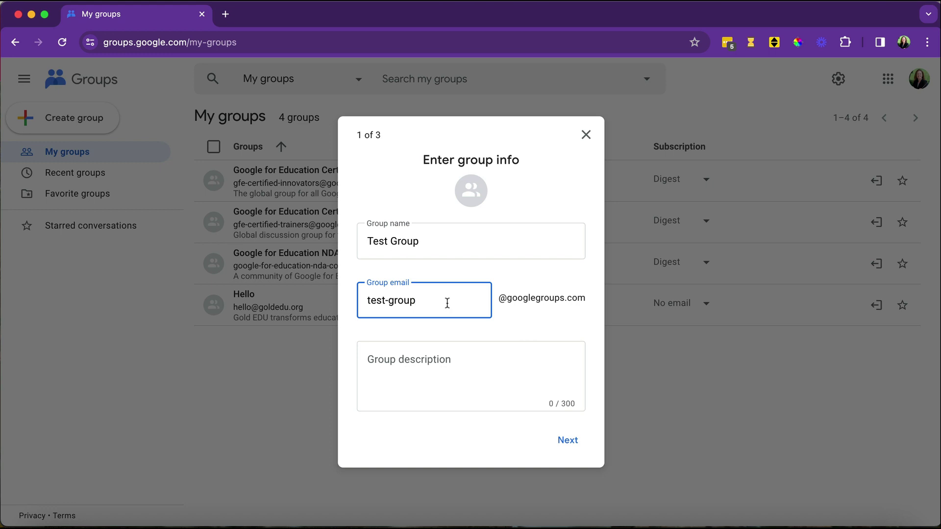
left_click(517, 282)
left_click(504, 374)
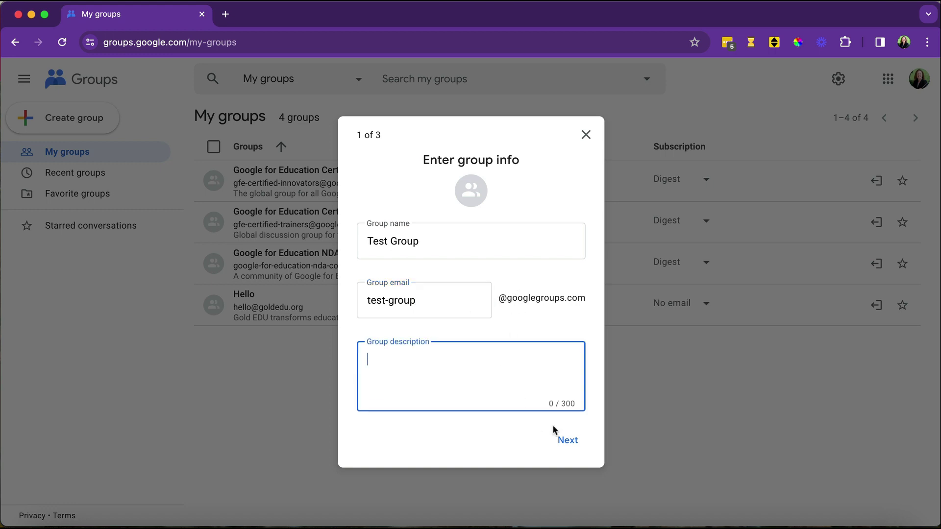
left_click(571, 444)
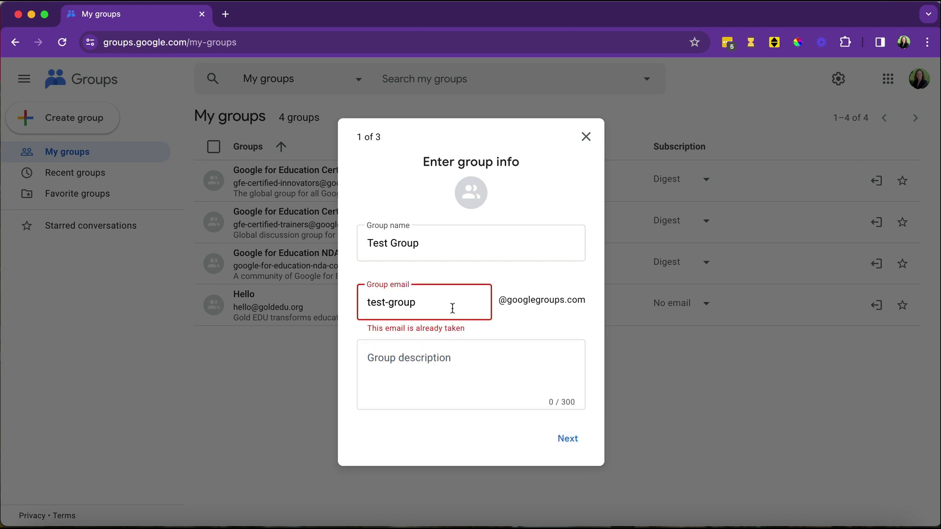
Change the group email to the available test-group98765432 and continue to privacy settings.
type("98765")
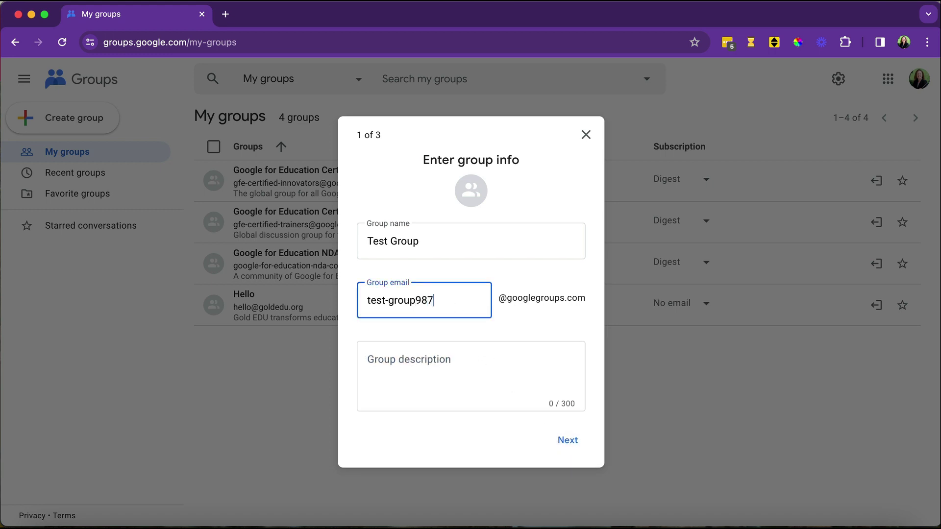
left_click(479, 361)
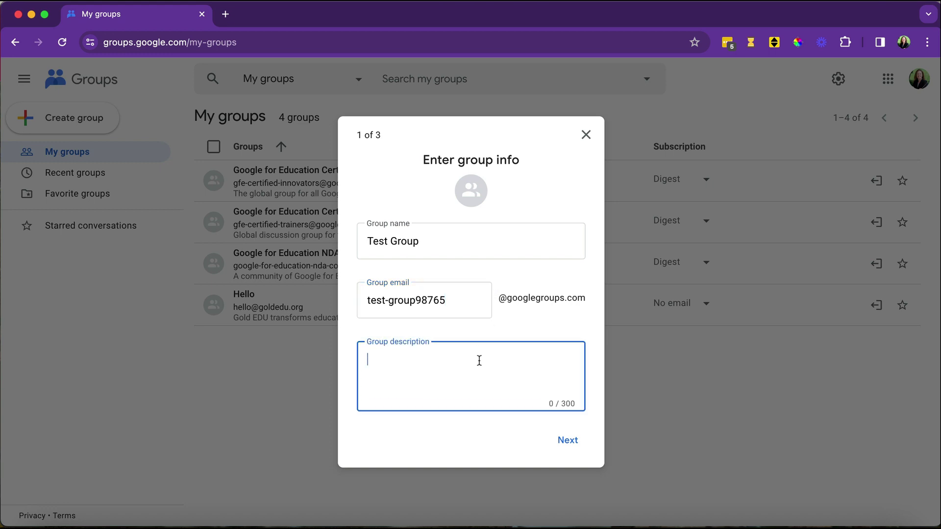
left_click(567, 441)
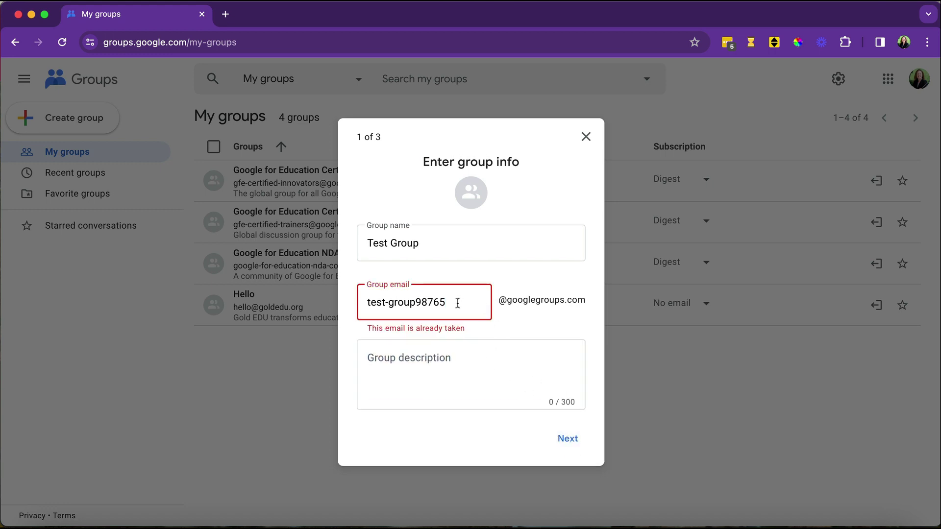
left_click(456, 302)
type("432")
left_click(559, 439)
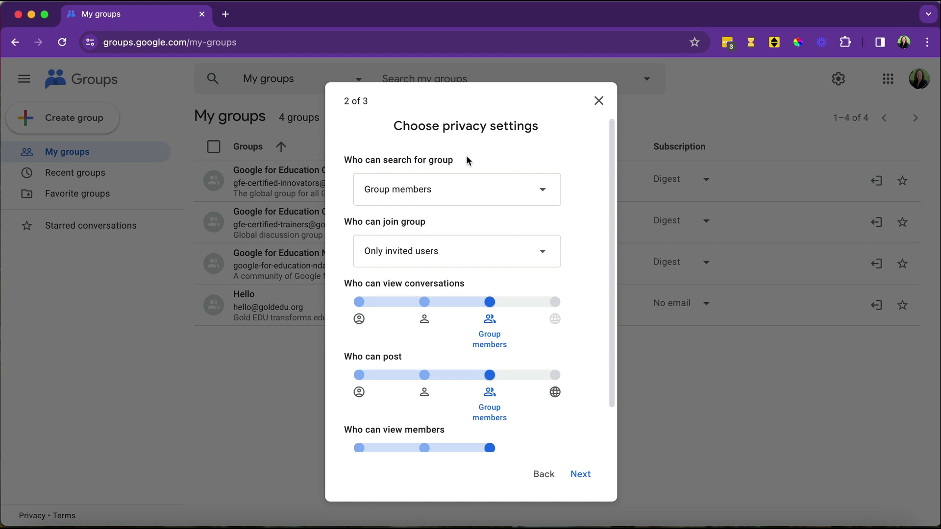
left_click(541, 196)
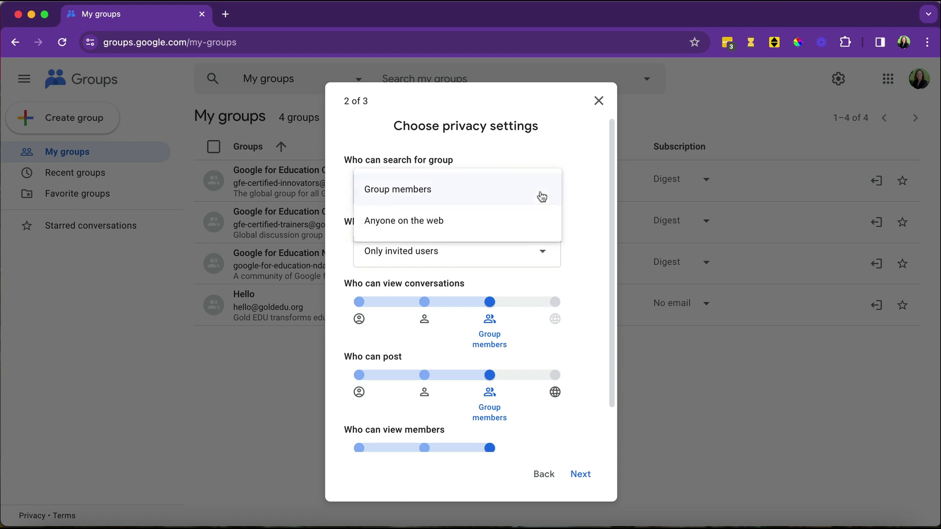
left_click(456, 188)
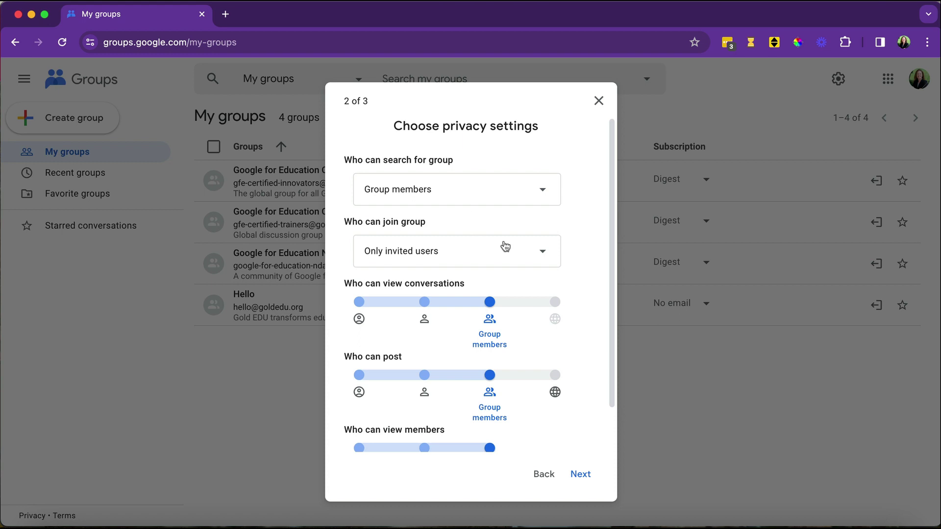
left_click(543, 255)
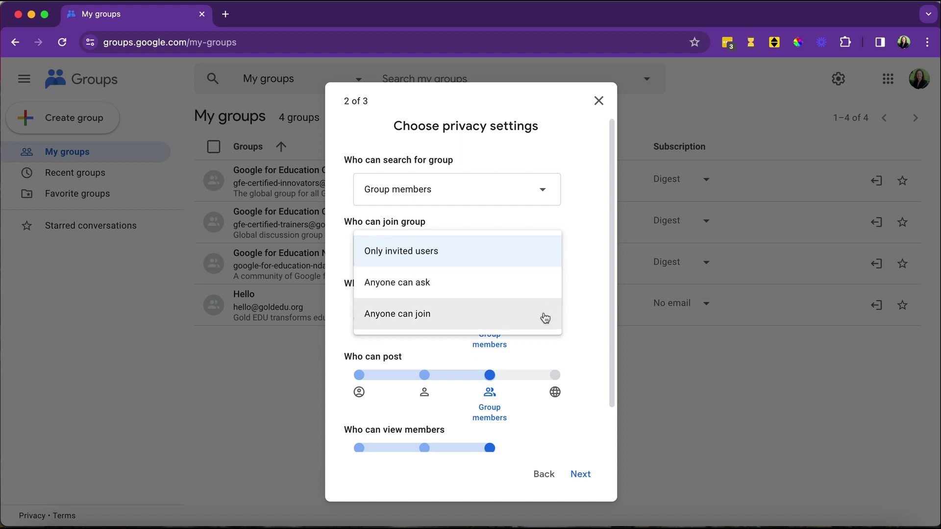
left_click(536, 264)
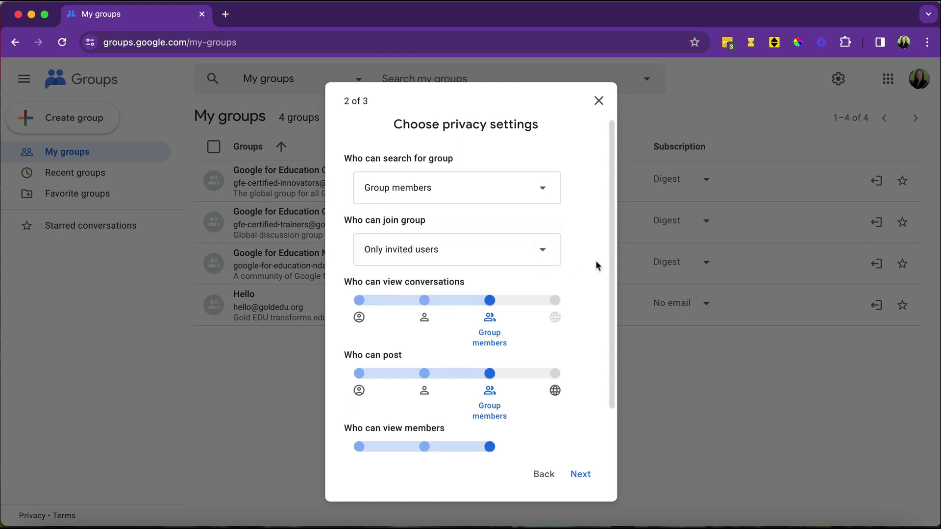
scroll(596, 262, "down", 2)
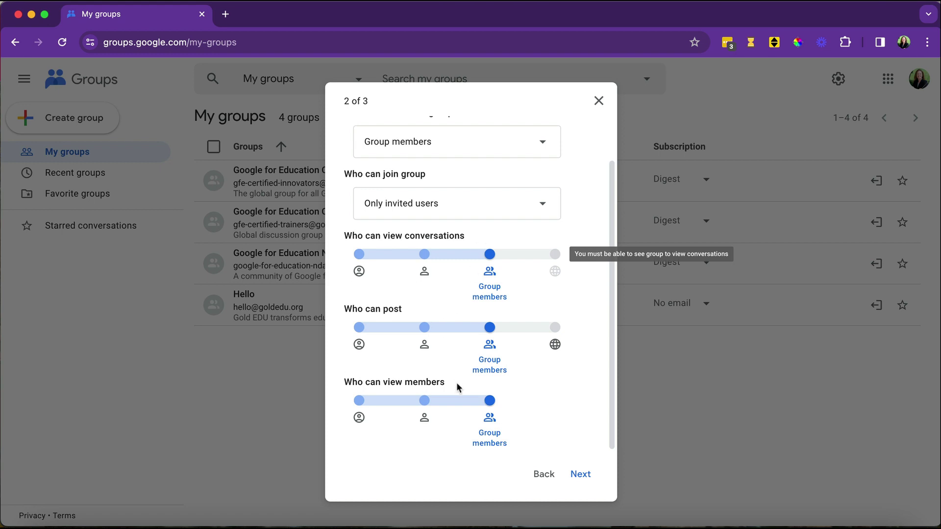
Reach the Add members step and add one invitee's e-mail address from the suggestions.
left_click(580, 474)
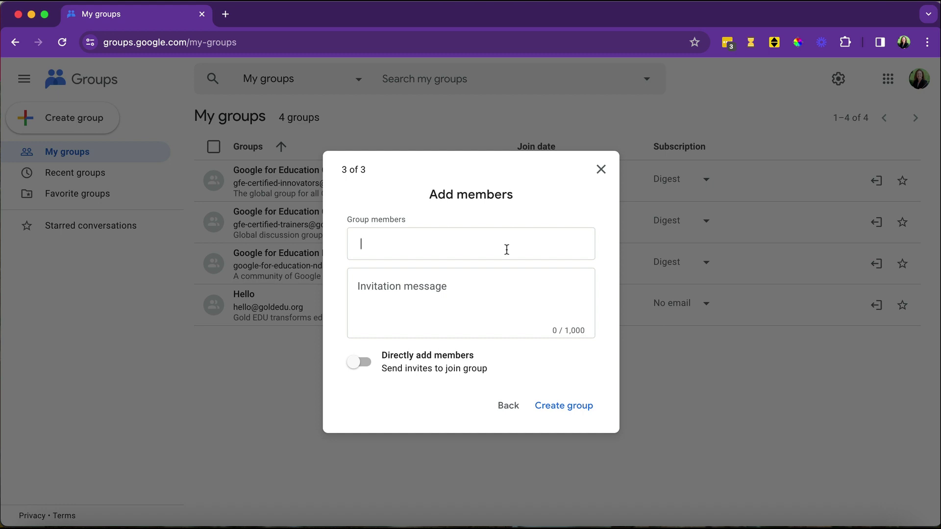
left_click(507, 250)
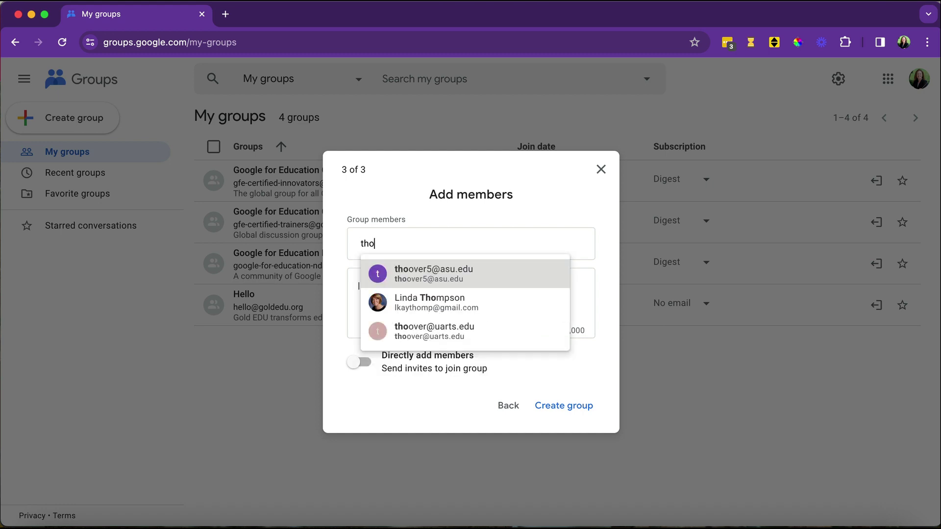
left_click(497, 276)
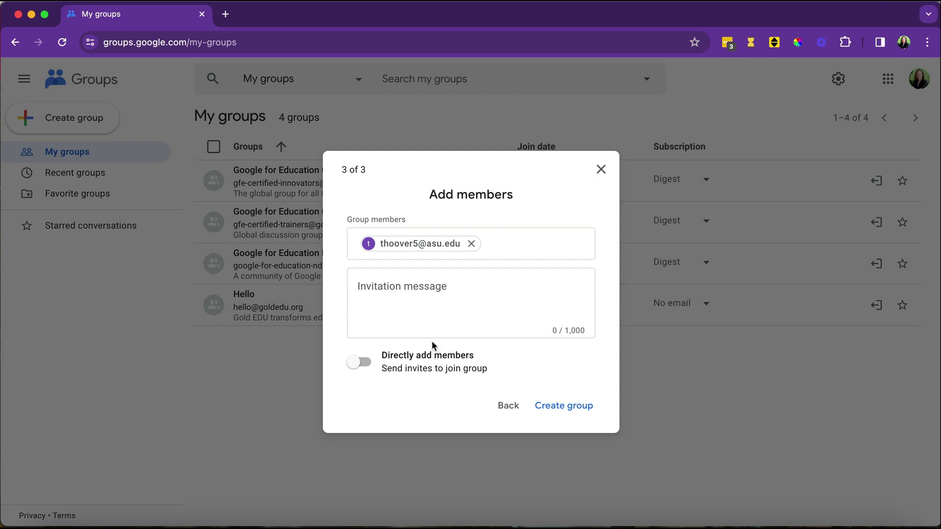
Keep 'Directly add members' on and set the members' subscription to 'Each email'.
left_click(366, 368)
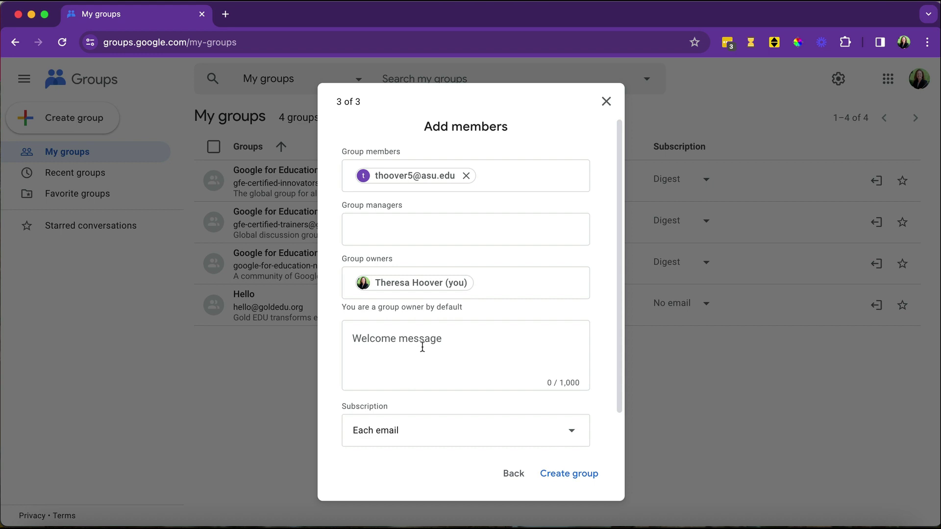
scroll(423, 347, "down", 2)
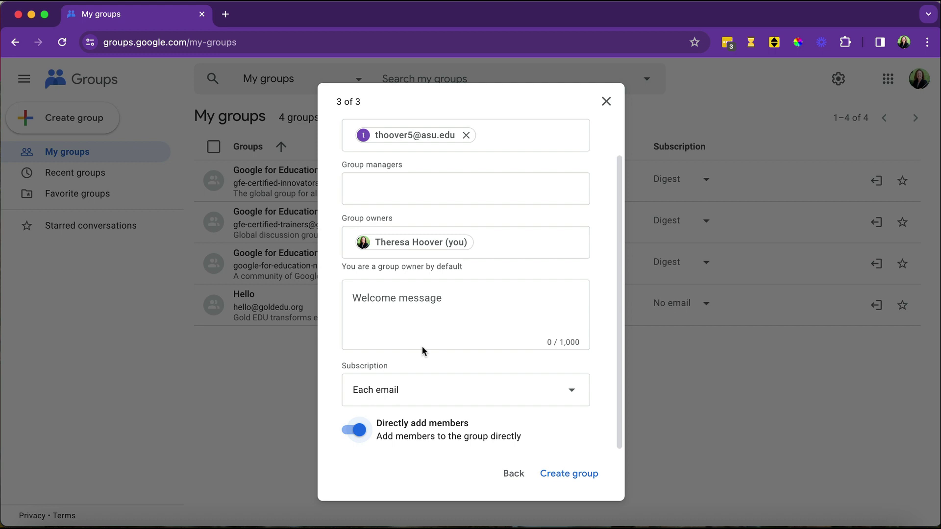
left_click(430, 395)
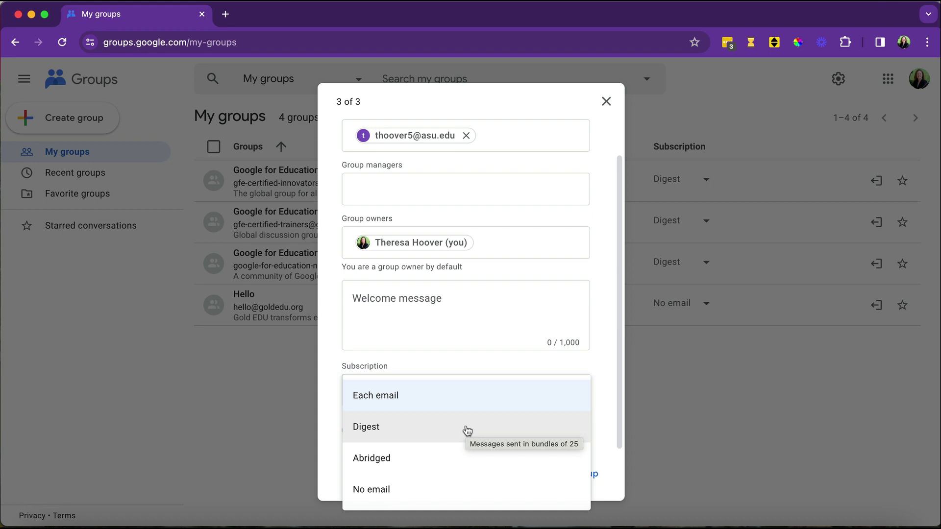
left_click(484, 401)
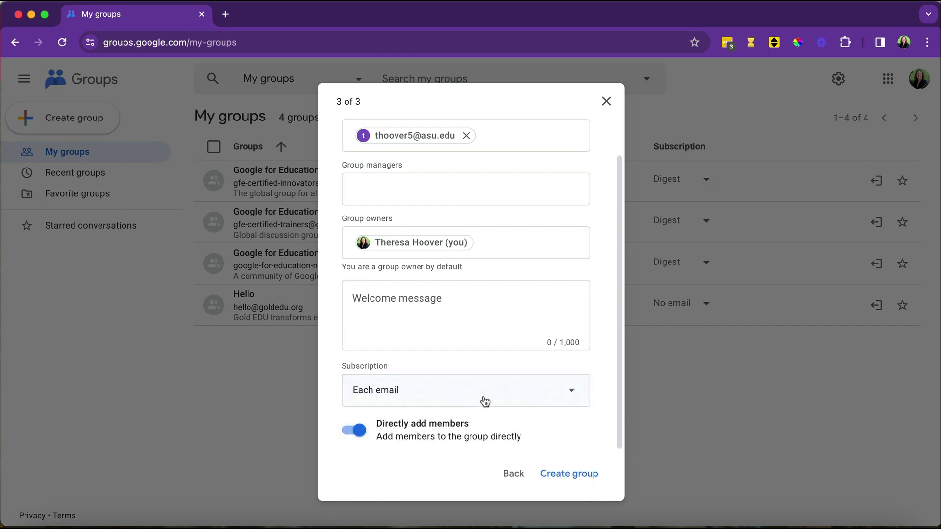
Create Test Group after passing the reCAPTCHA check, then go to the new group.
left_click(582, 477)
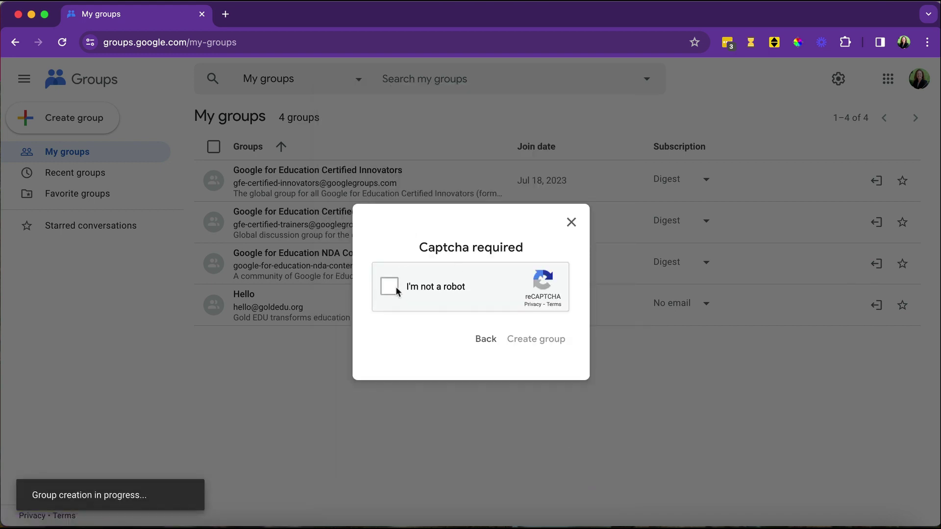
left_click(390, 286)
left_click(548, 341)
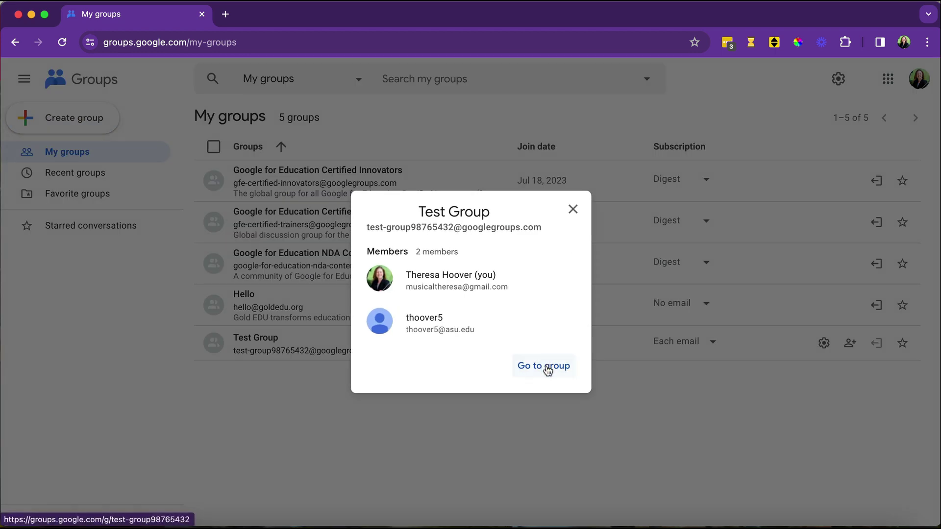
left_click(547, 366)
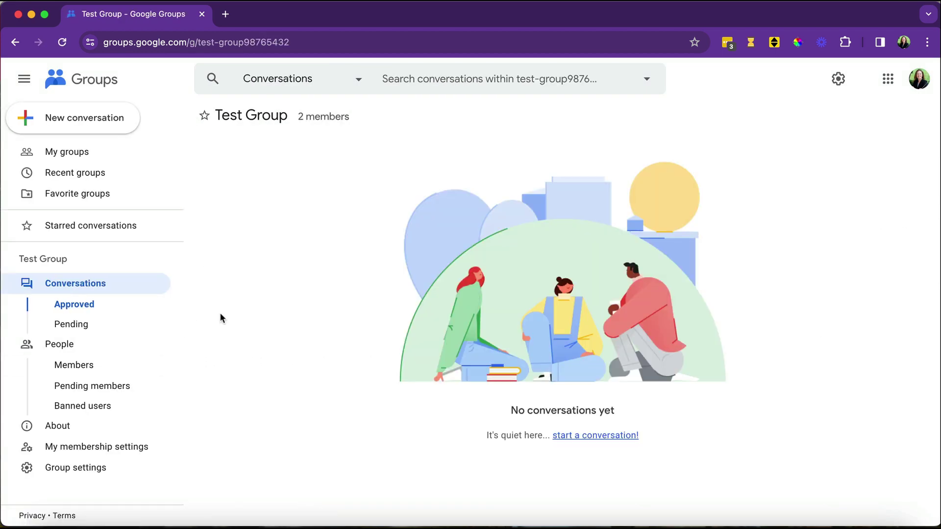
Review Test Group's settings through General, Member privacy and Posting policies.
left_click(100, 470)
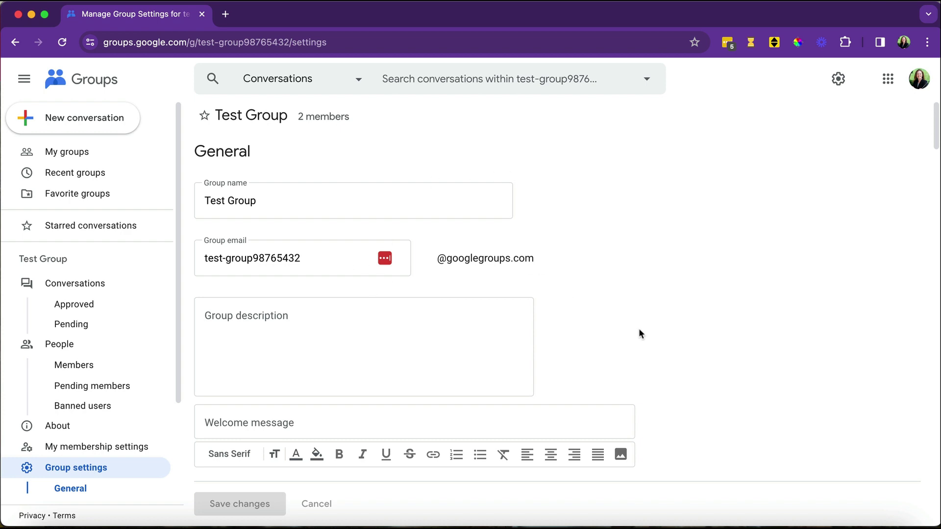
scroll(641, 324, "down", 2)
scroll(683, 321, "down", 6)
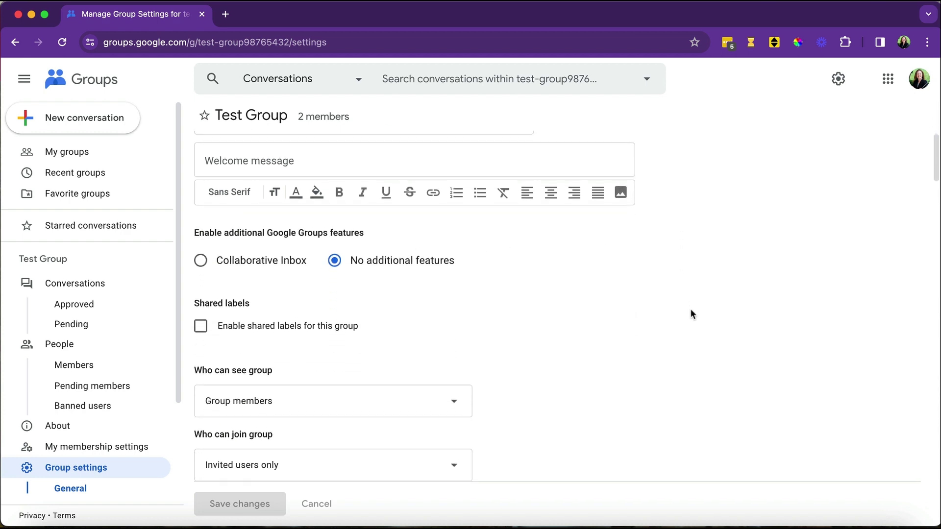
scroll(692, 313, "down", 2)
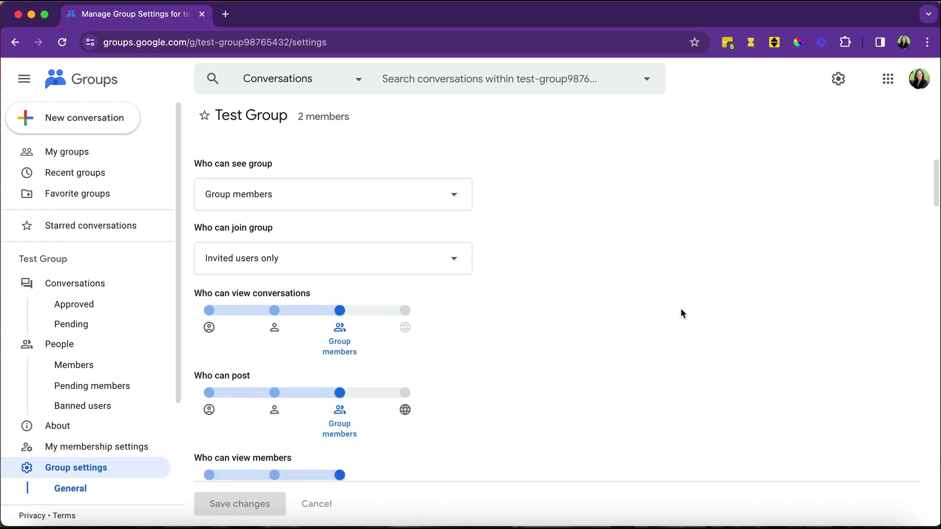
scroll(623, 299, "down", 5)
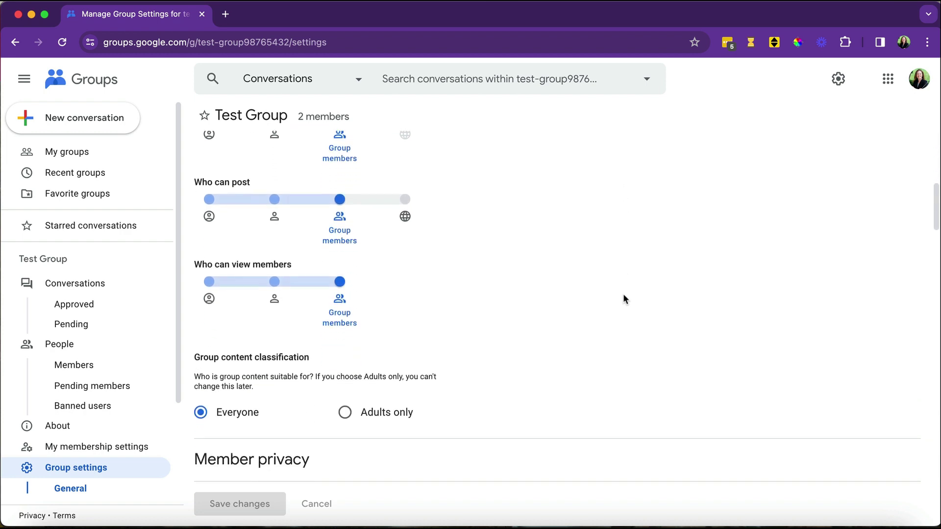
scroll(624, 296, "down", 8)
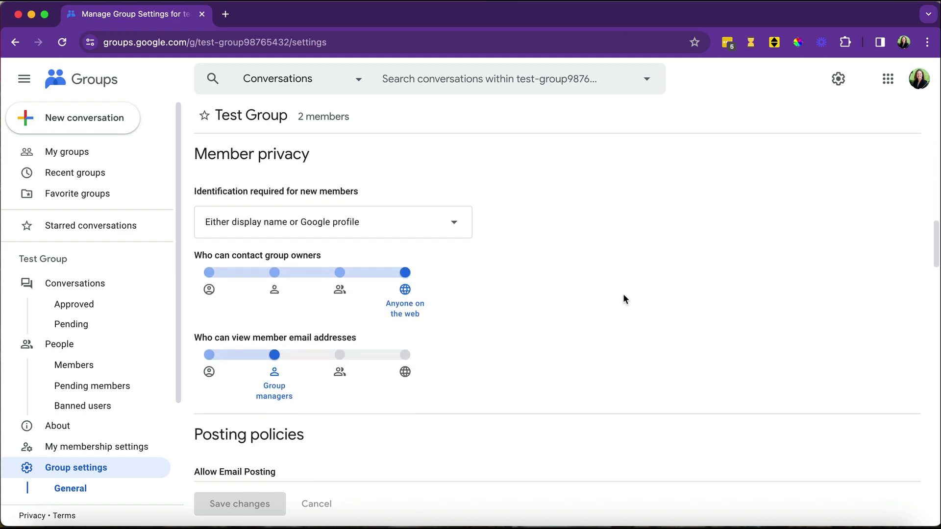
scroll(624, 299, "down", 1)
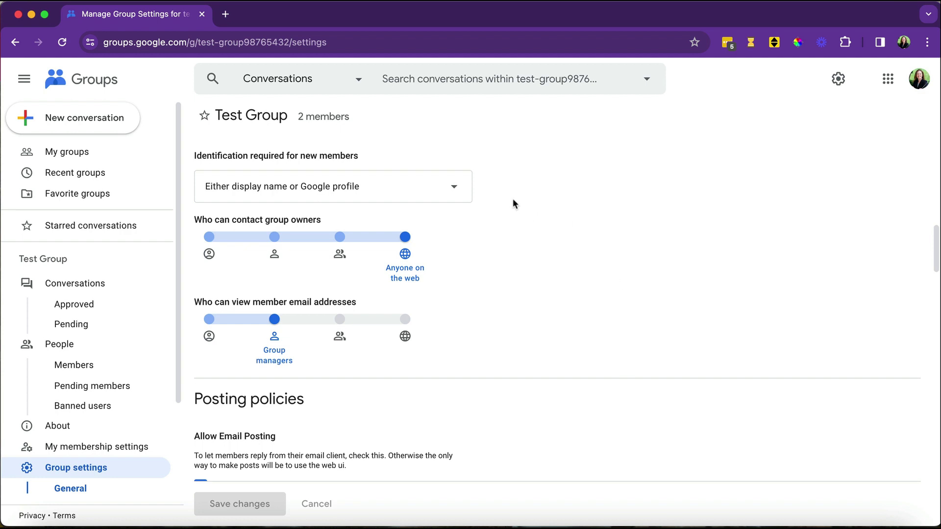
scroll(527, 209, "down", 6)
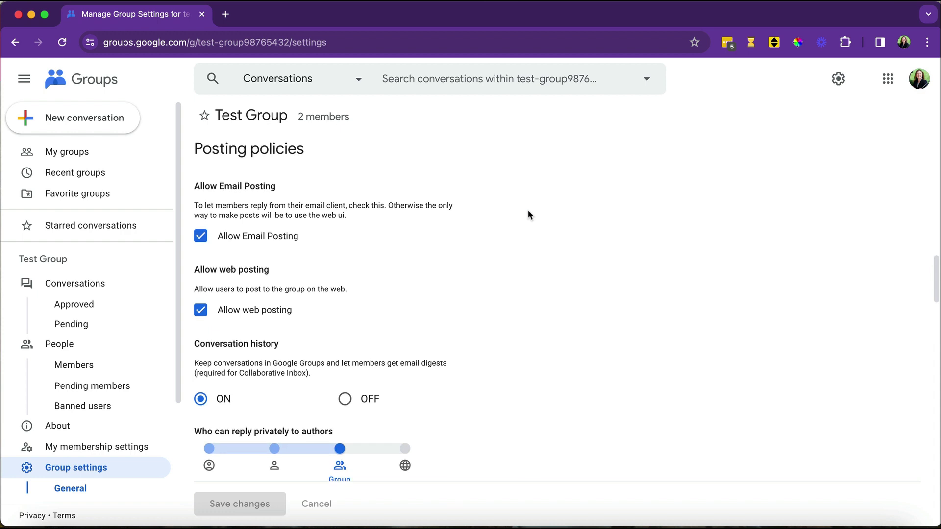
Check the member list shows the owner plus one member, then return to Conversations.
left_click(61, 346)
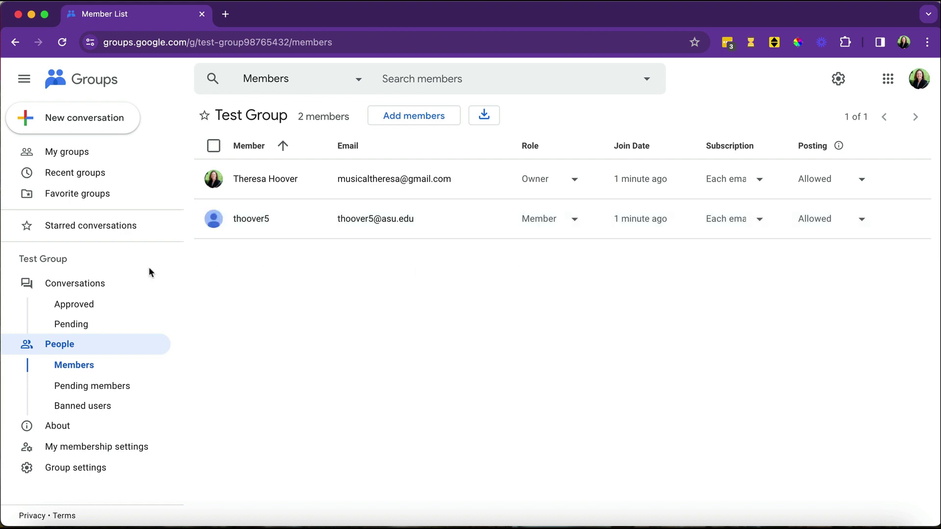
left_click(84, 287)
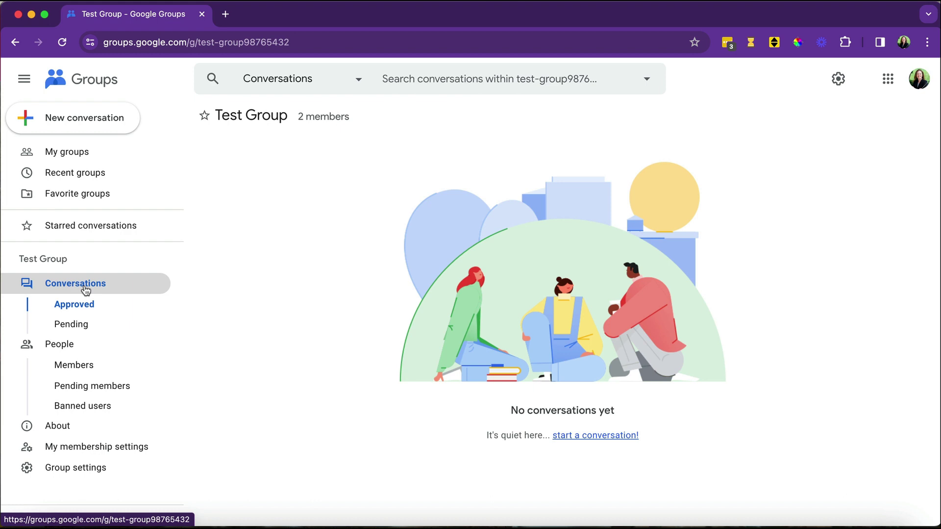
Draft a new conversation from the group's own address with subject 'Test' and body 'Test'.
left_click(113, 122)
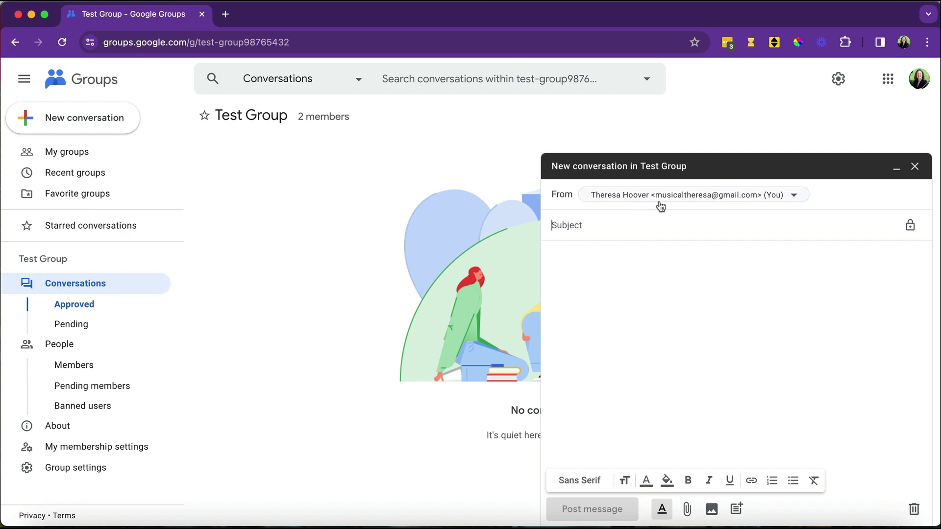
left_click(795, 197)
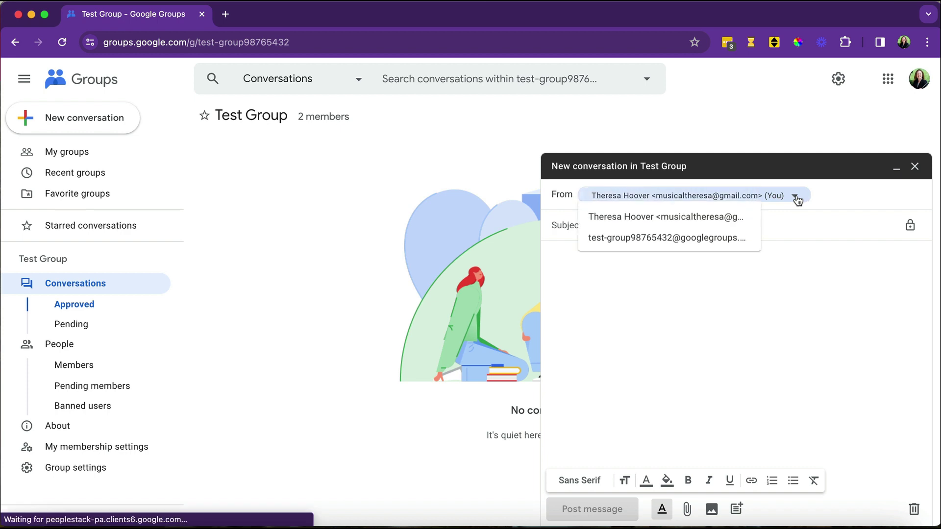
left_click(706, 244)
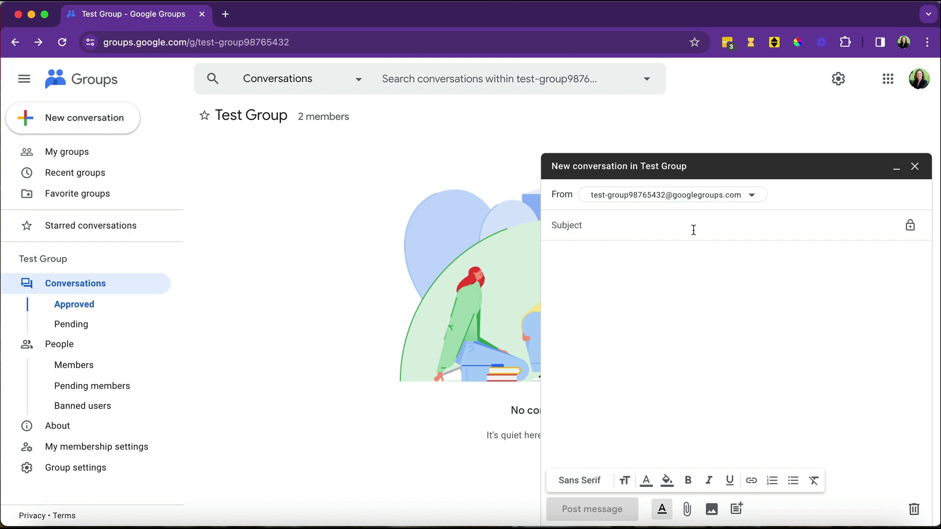
left_click(693, 230)
type("Test")
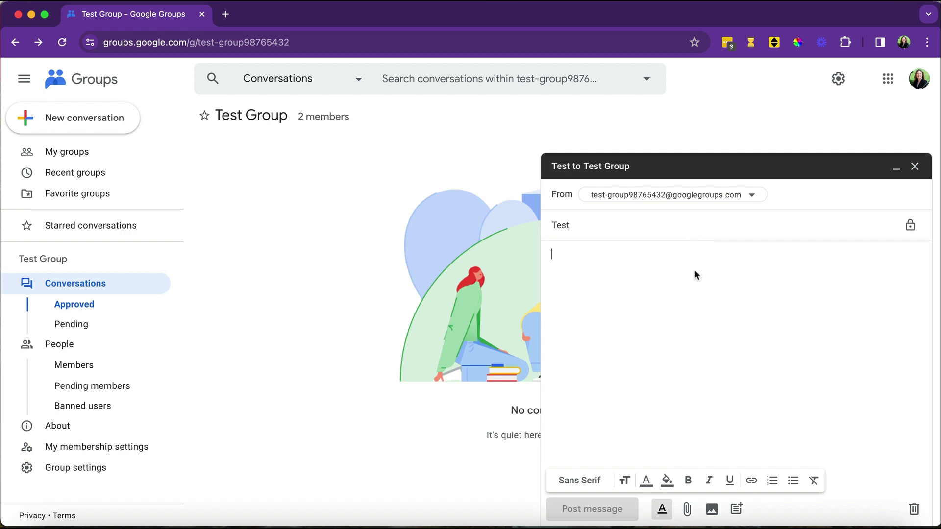
type("Test")
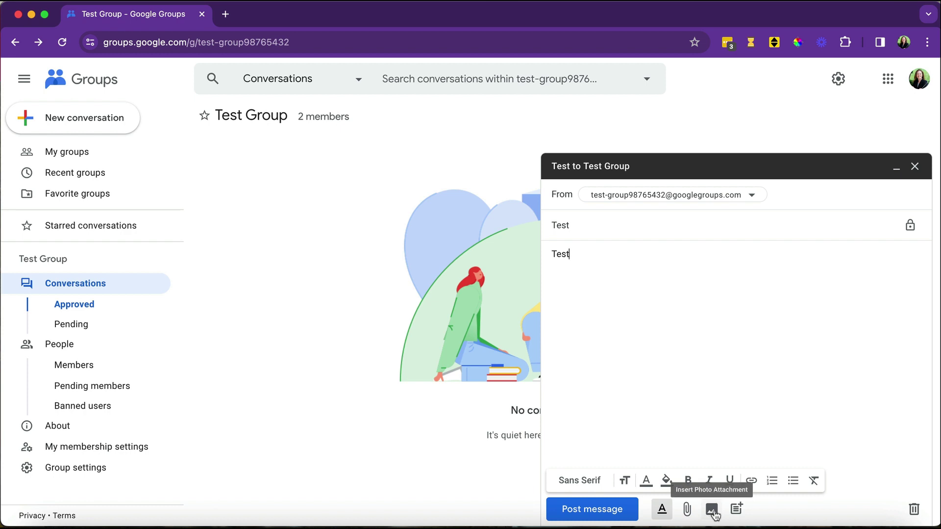
Post the 'Test' message to the group and open its conversation thread.
left_click(606, 513)
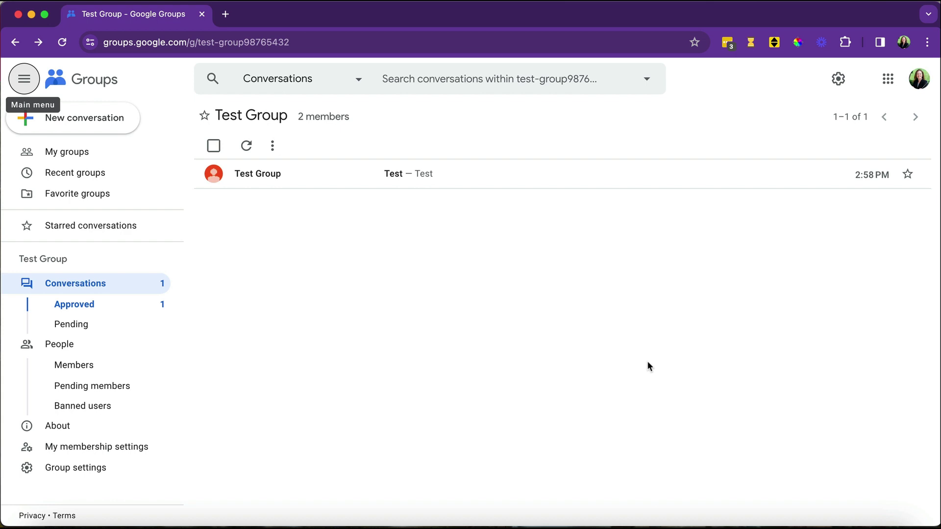
left_click(275, 176)
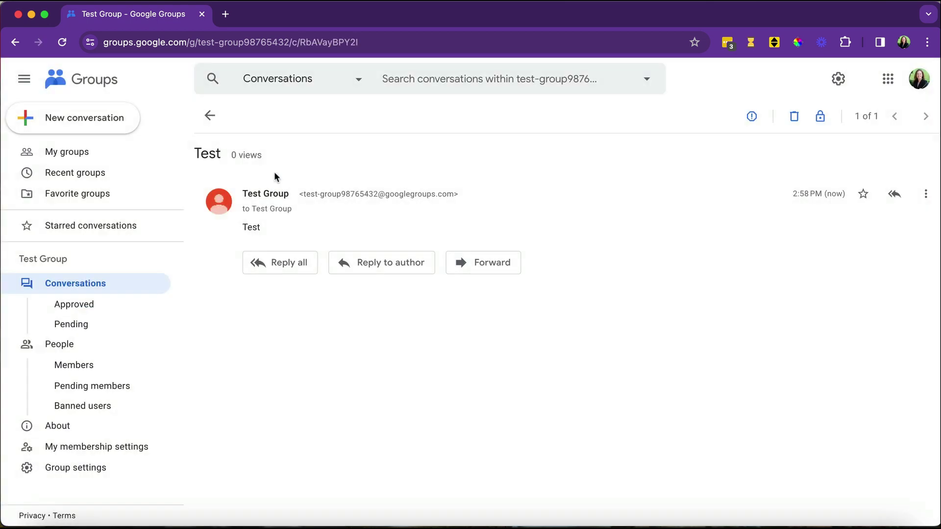